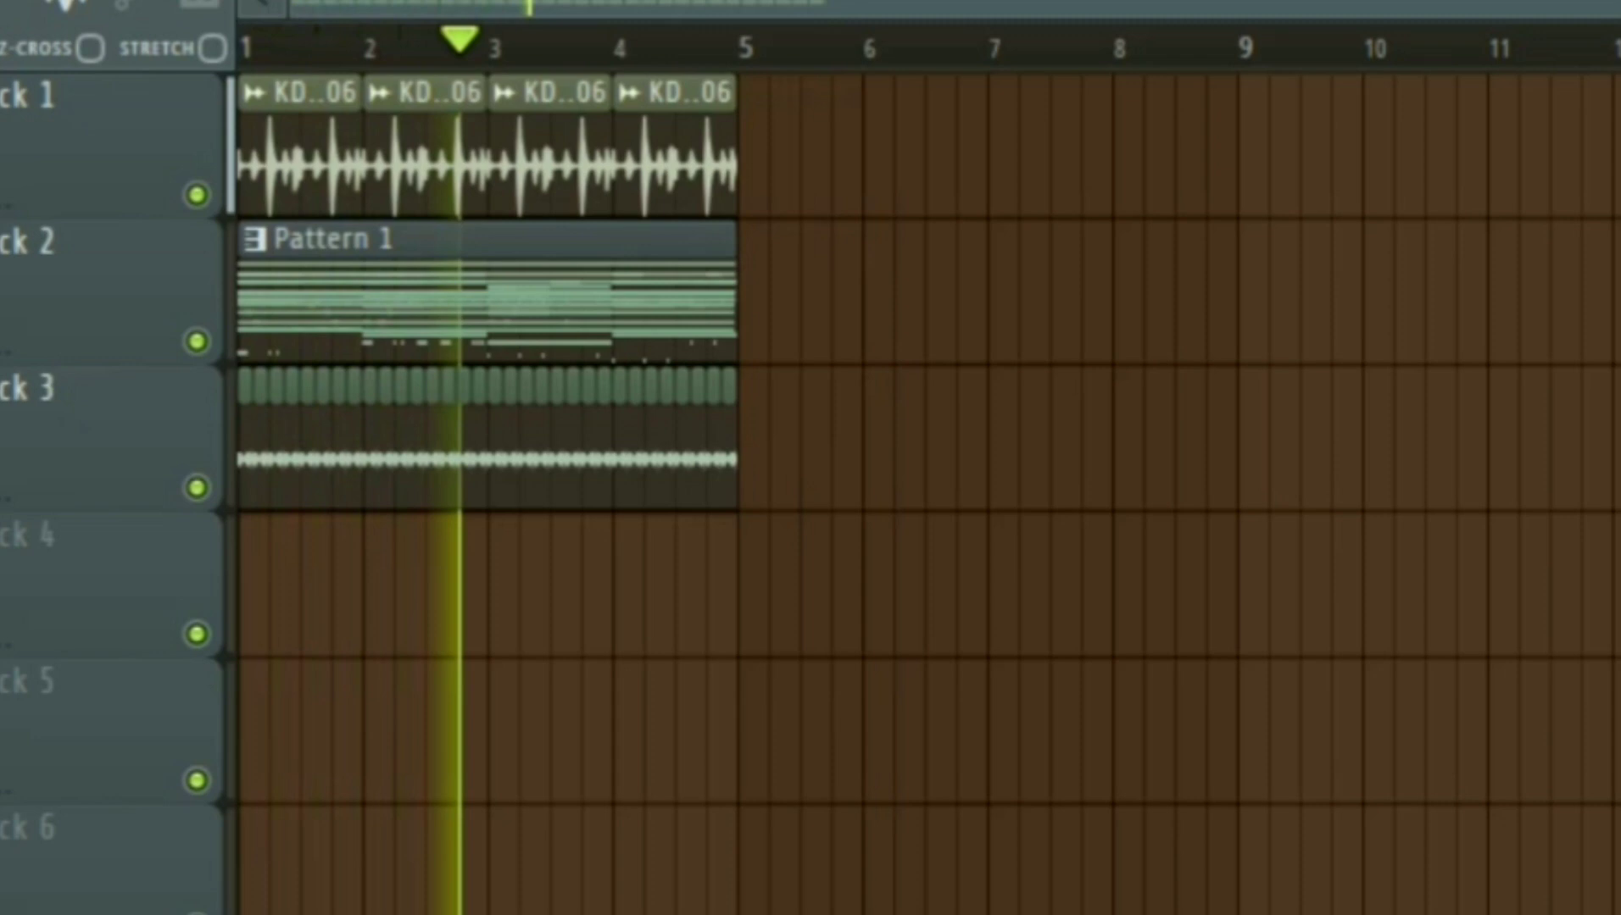
# Step: Drag a selection box over the four loop clips on Playlist Track 1
pyautogui.moveTo(823, 76); pyautogui.dragTo(290, 209)
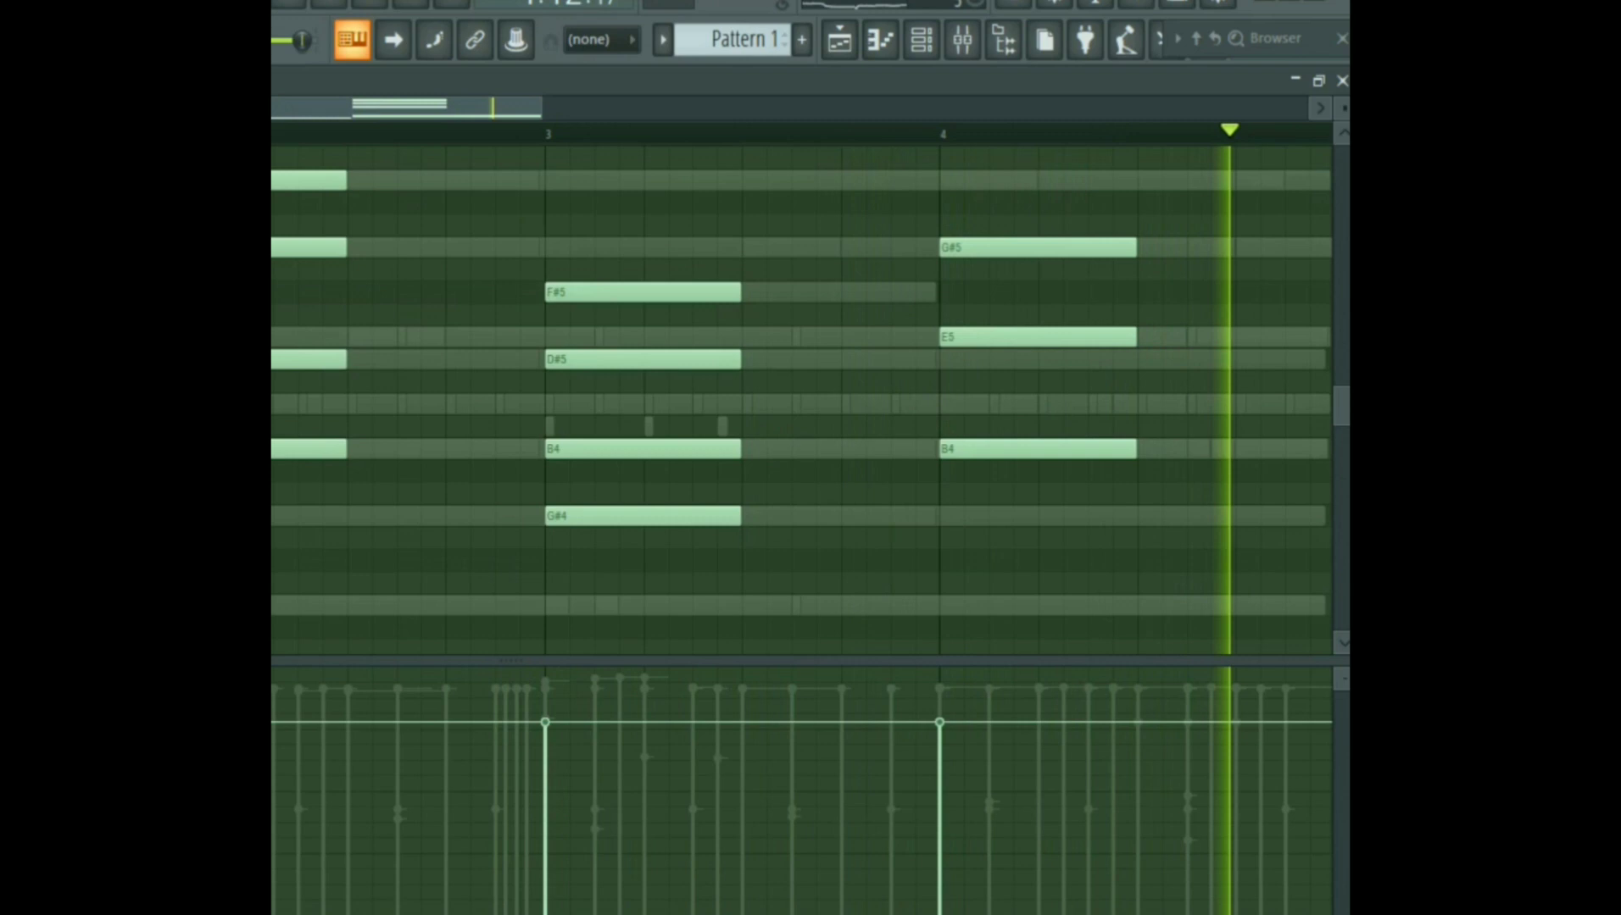
# Step: Step through the Sakura #2, Sakura #3 and Toxic Biohazard patterns in the Piano roll
pyautogui.press('F6')
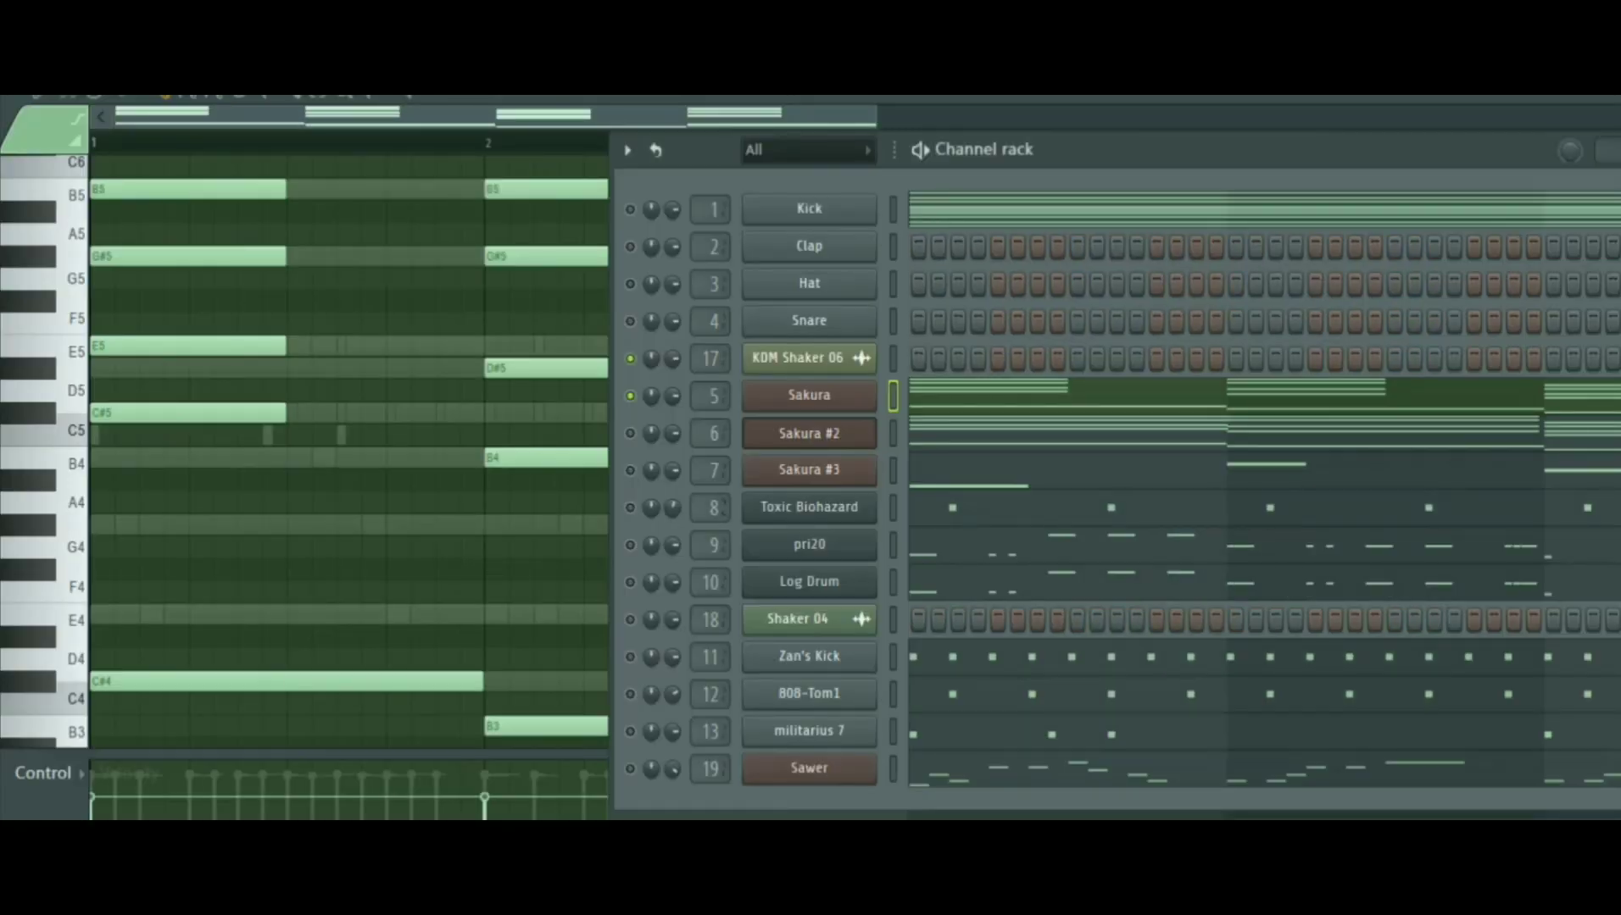
pyautogui.press('F6')
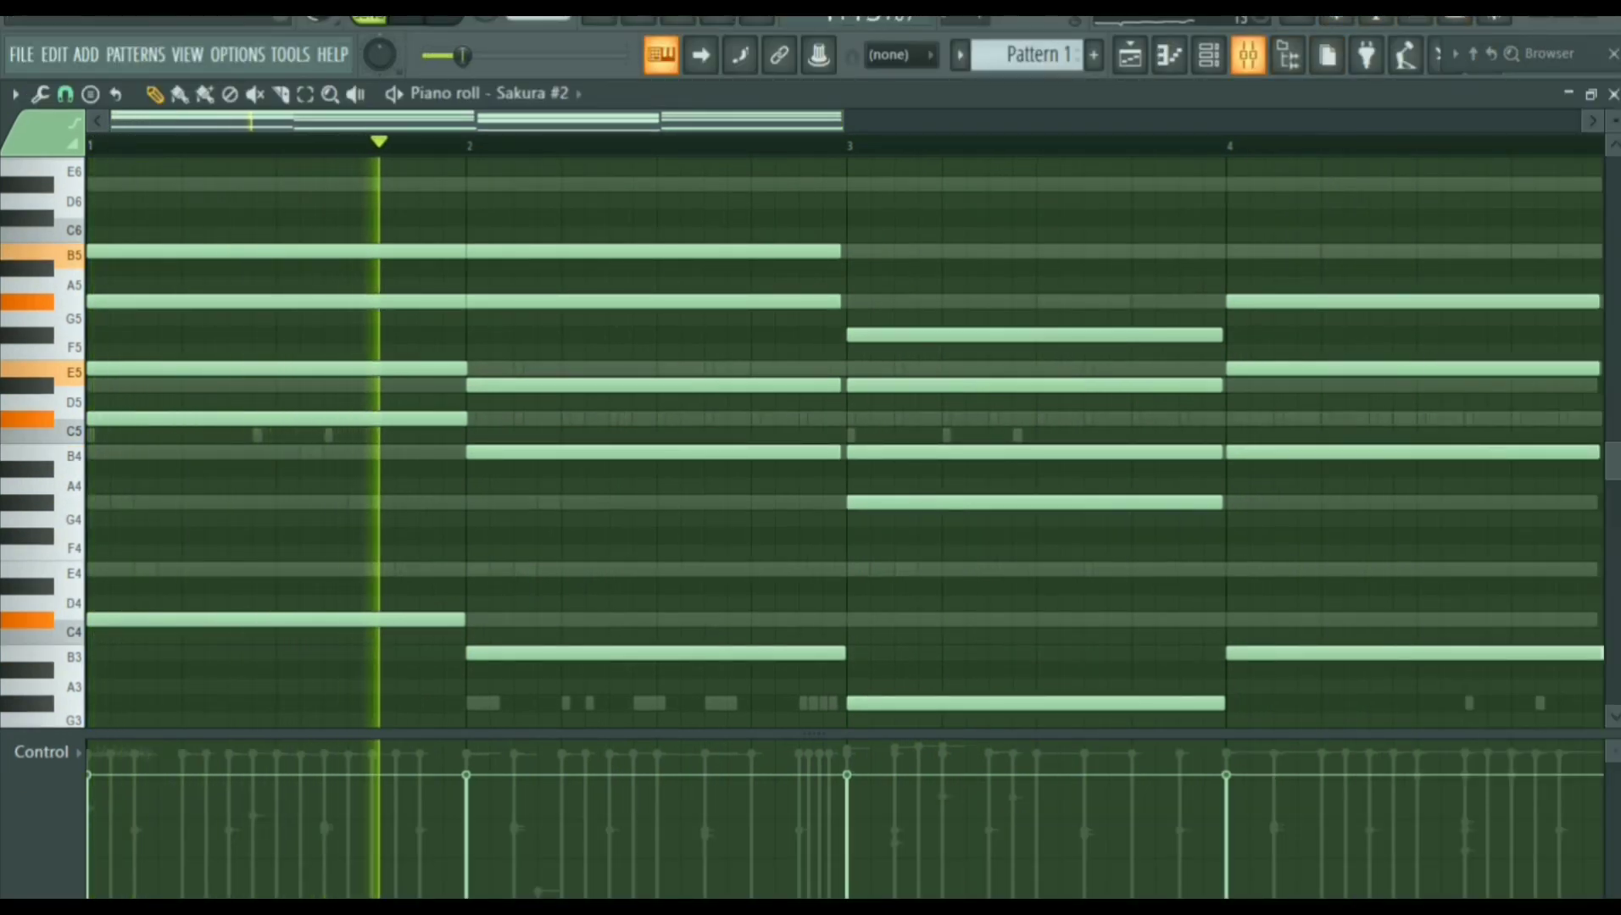
pyautogui.press('F6')
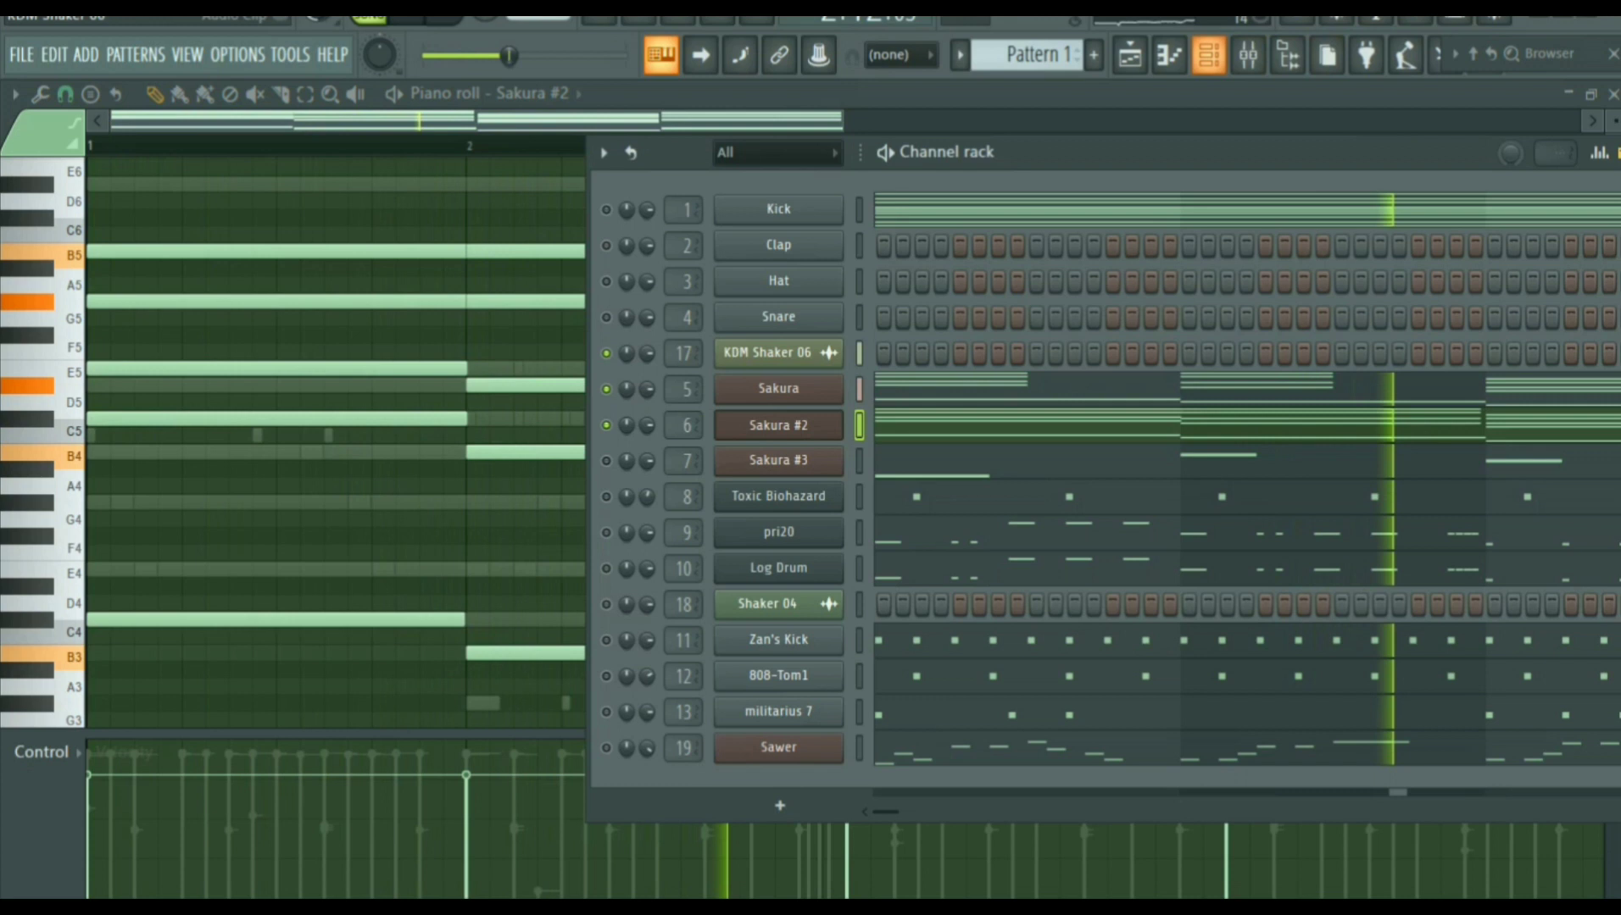
pyautogui.press('Down')
pyautogui.press('F7')
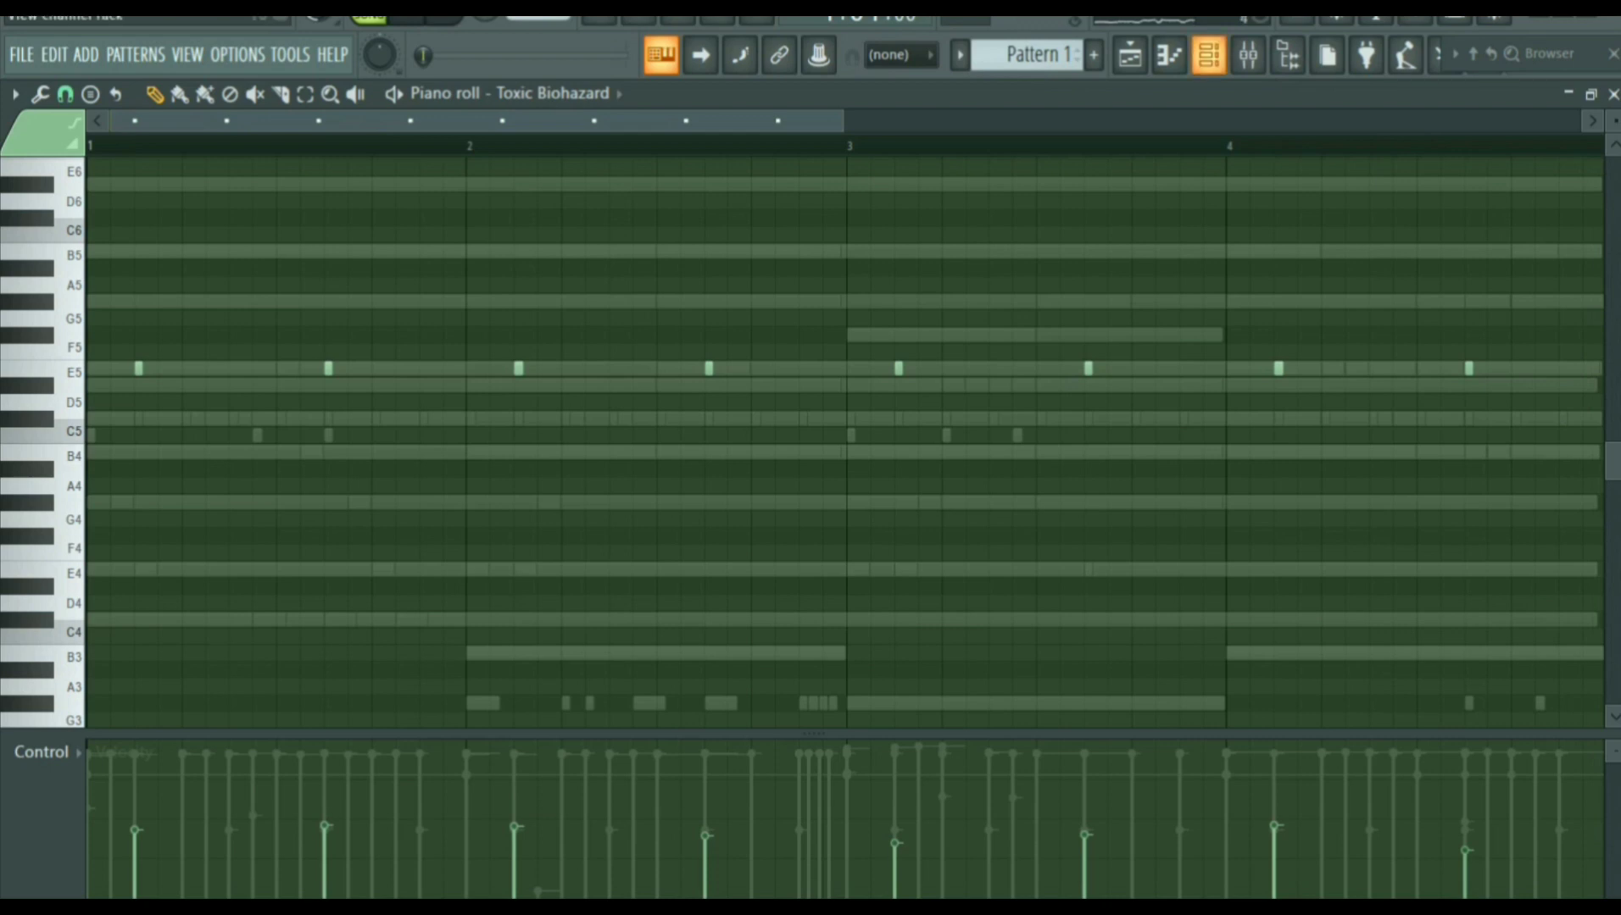
# Step: Show the Channel rack to switch the notes view to the pri20 pattern
pyautogui.press('F6')
pyautogui.press('F6')
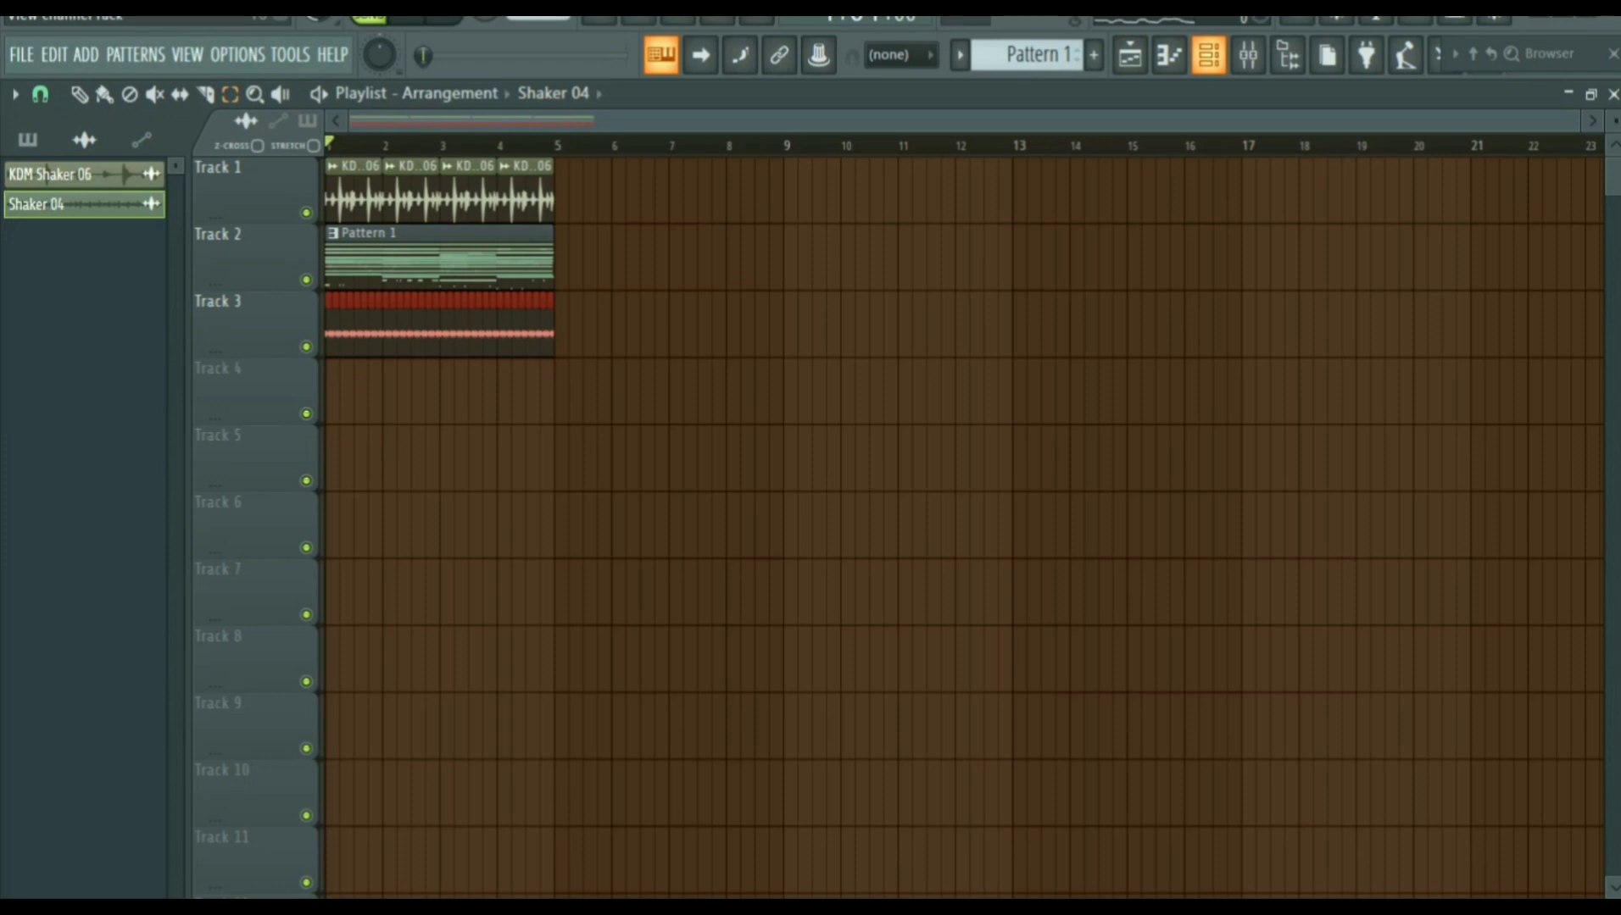
# Step: Show the Channel rack to pick the Sawer melody channel
pyautogui.press('F6')
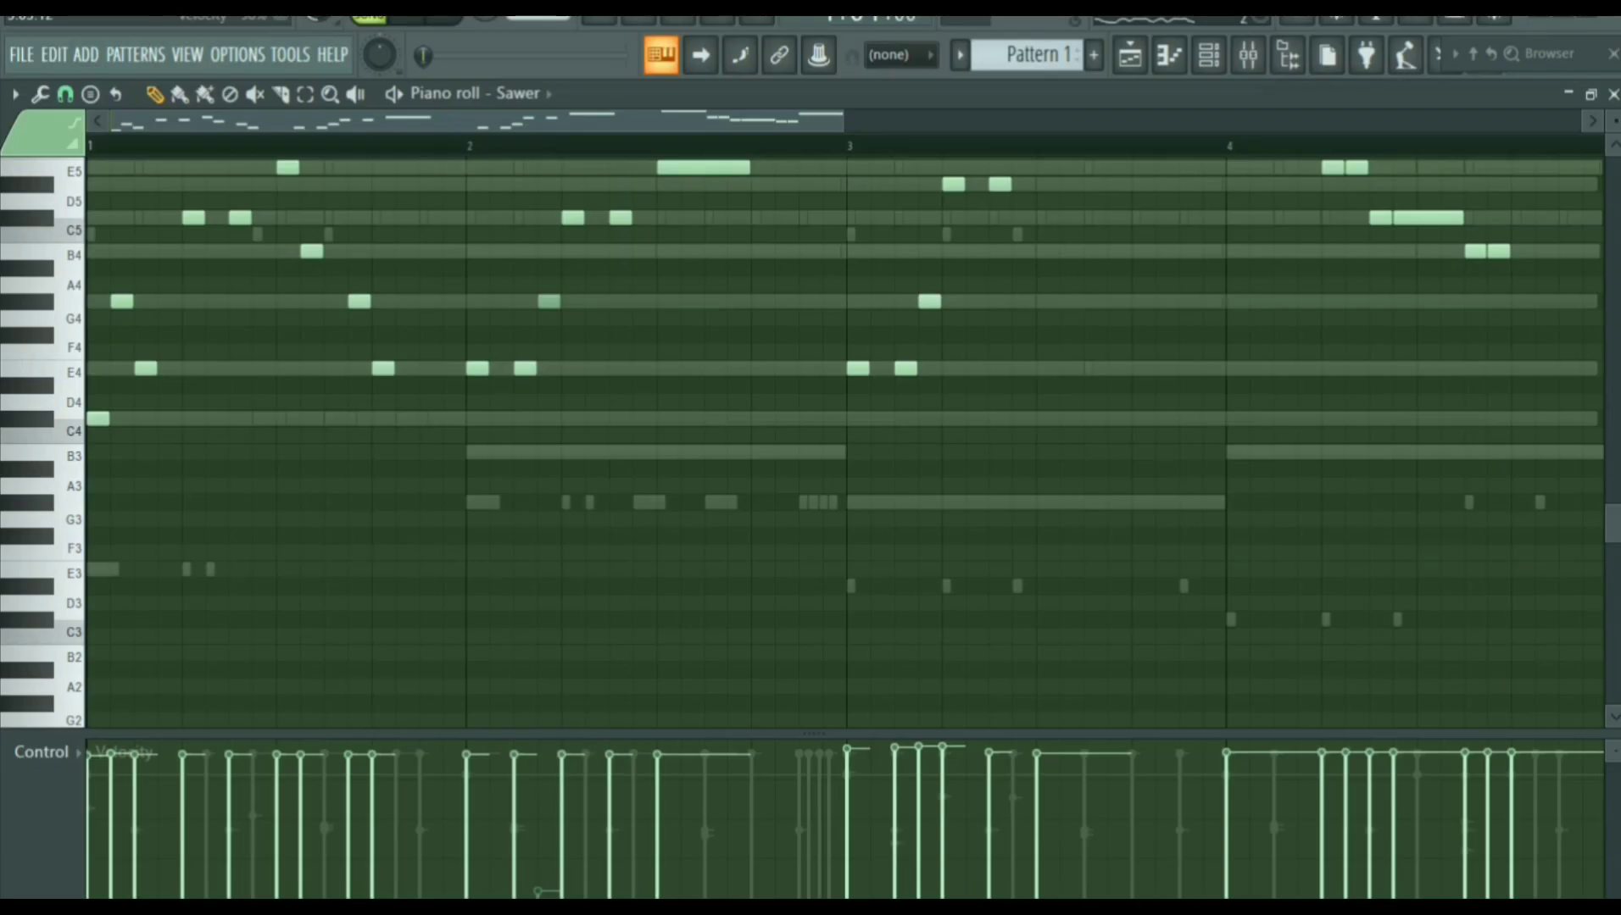
# Step: Start playback of the Sawer melody in the Piano roll
pyautogui.press('space')
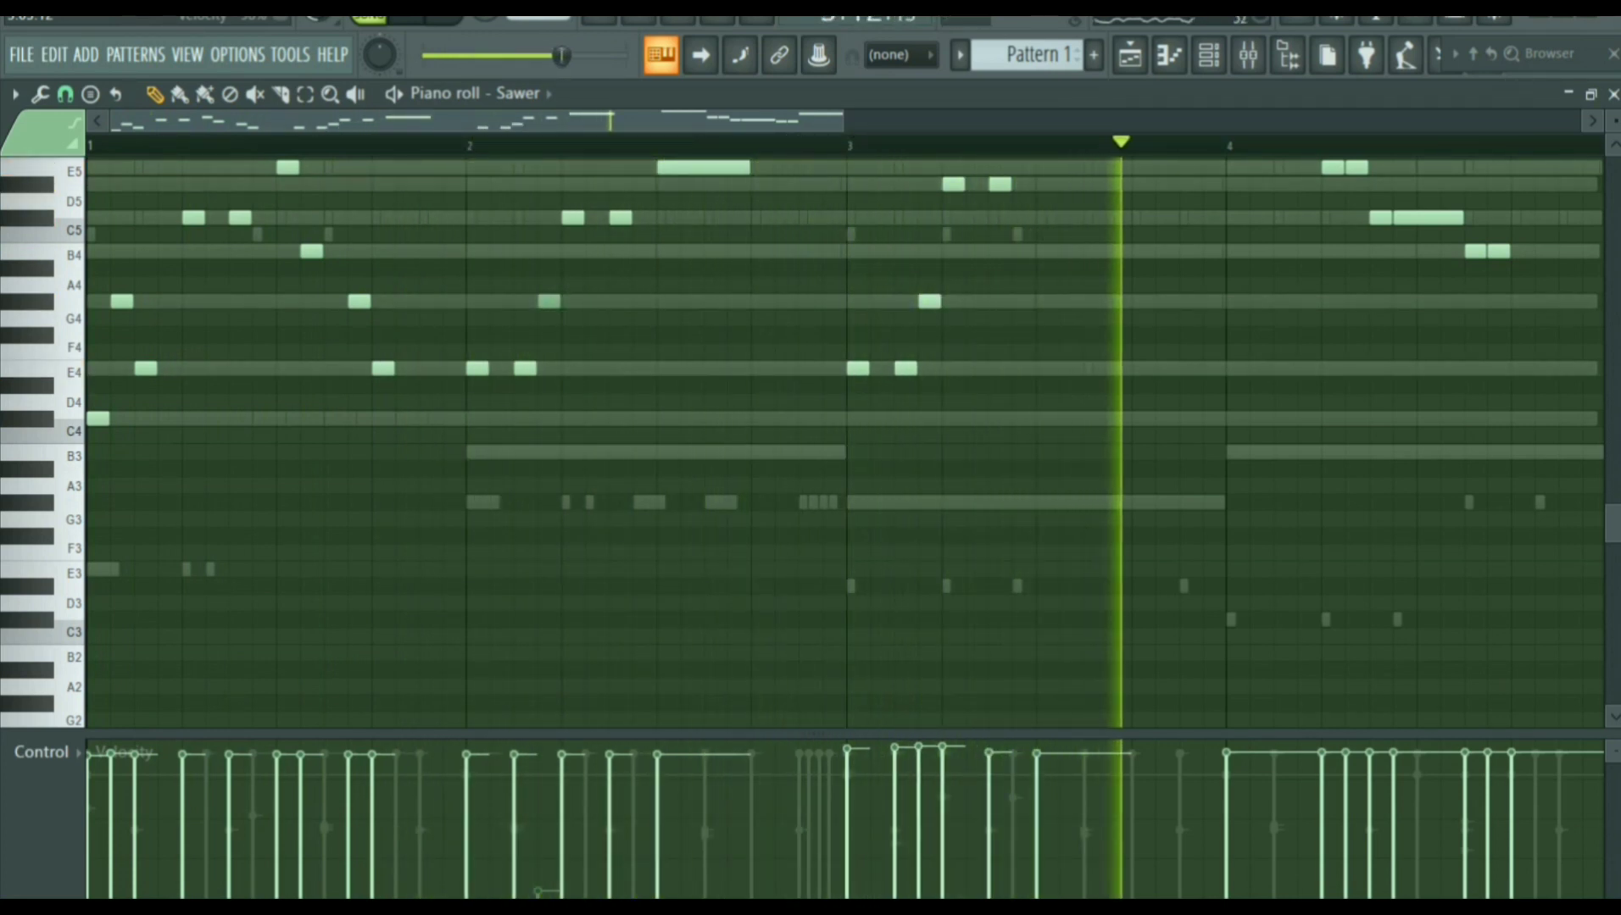
pyautogui.scroll(3, 810, 443)
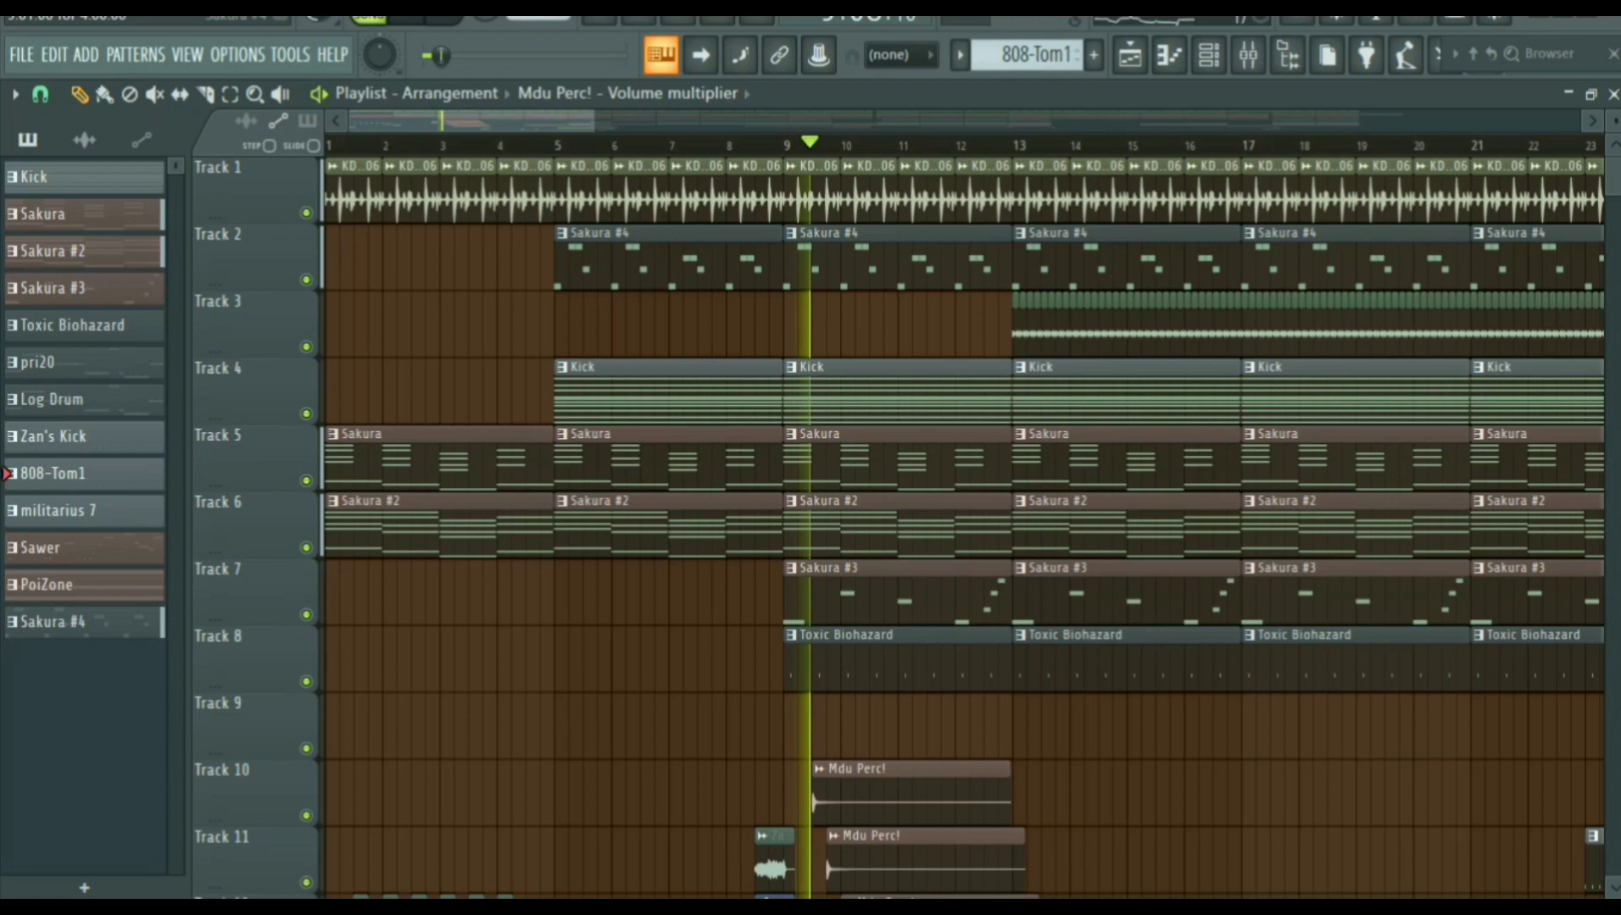
# Step: View the Sakura #4 notes, then return to the Playlist arrangement
pyautogui.press('F7')
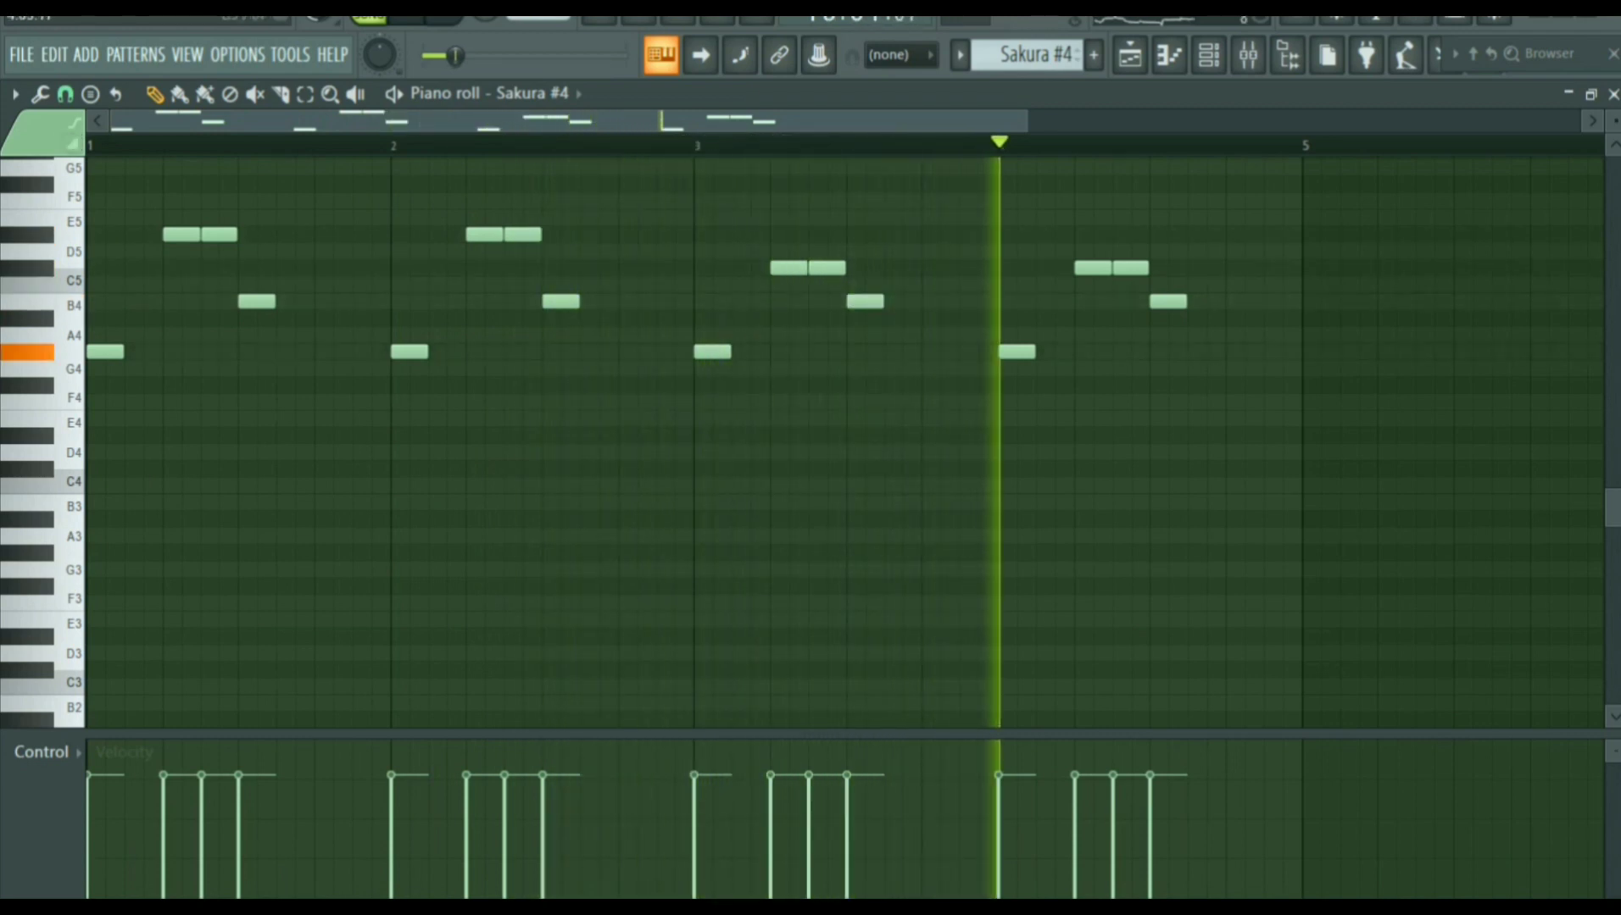
pyautogui.press('F5')
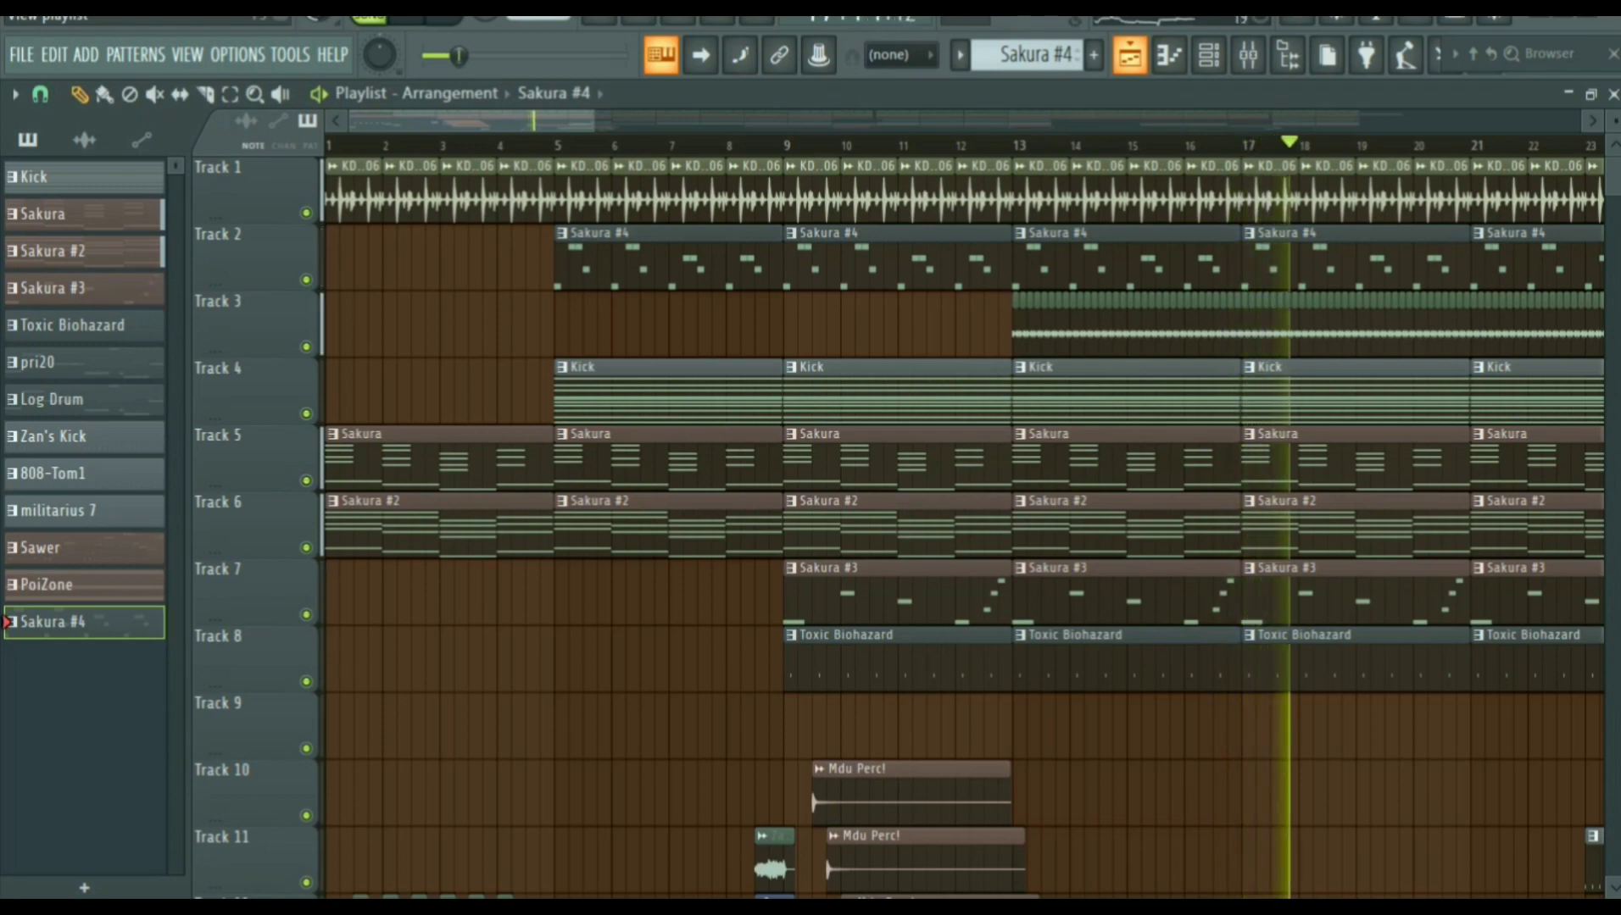
pyautogui.scroll(-4, 962, 506)
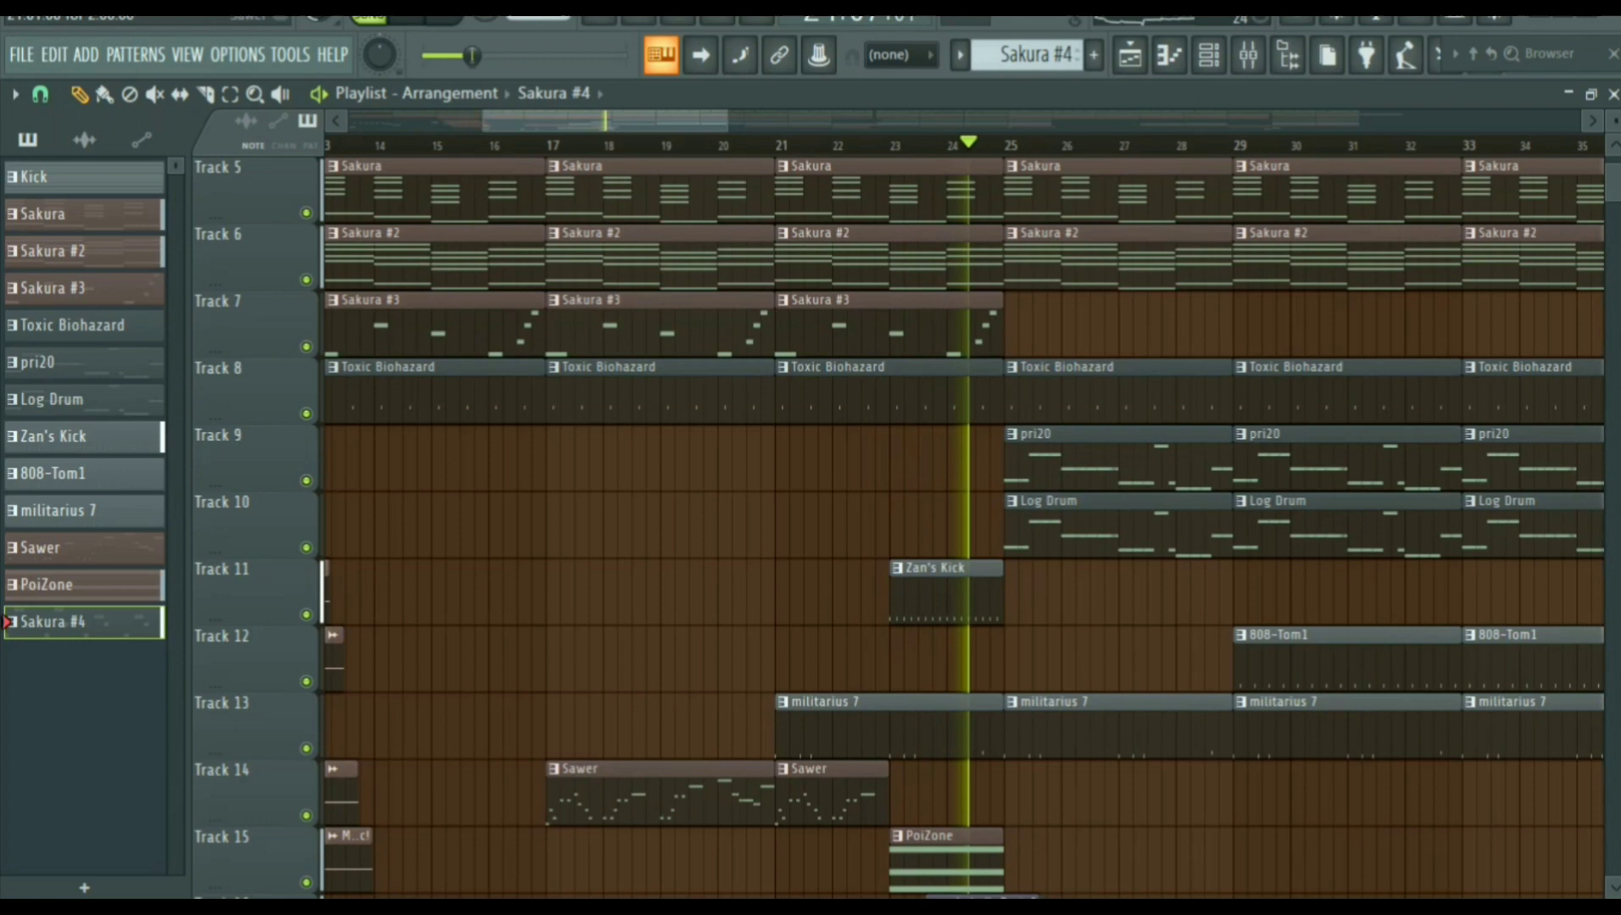
pyautogui.press('F7')
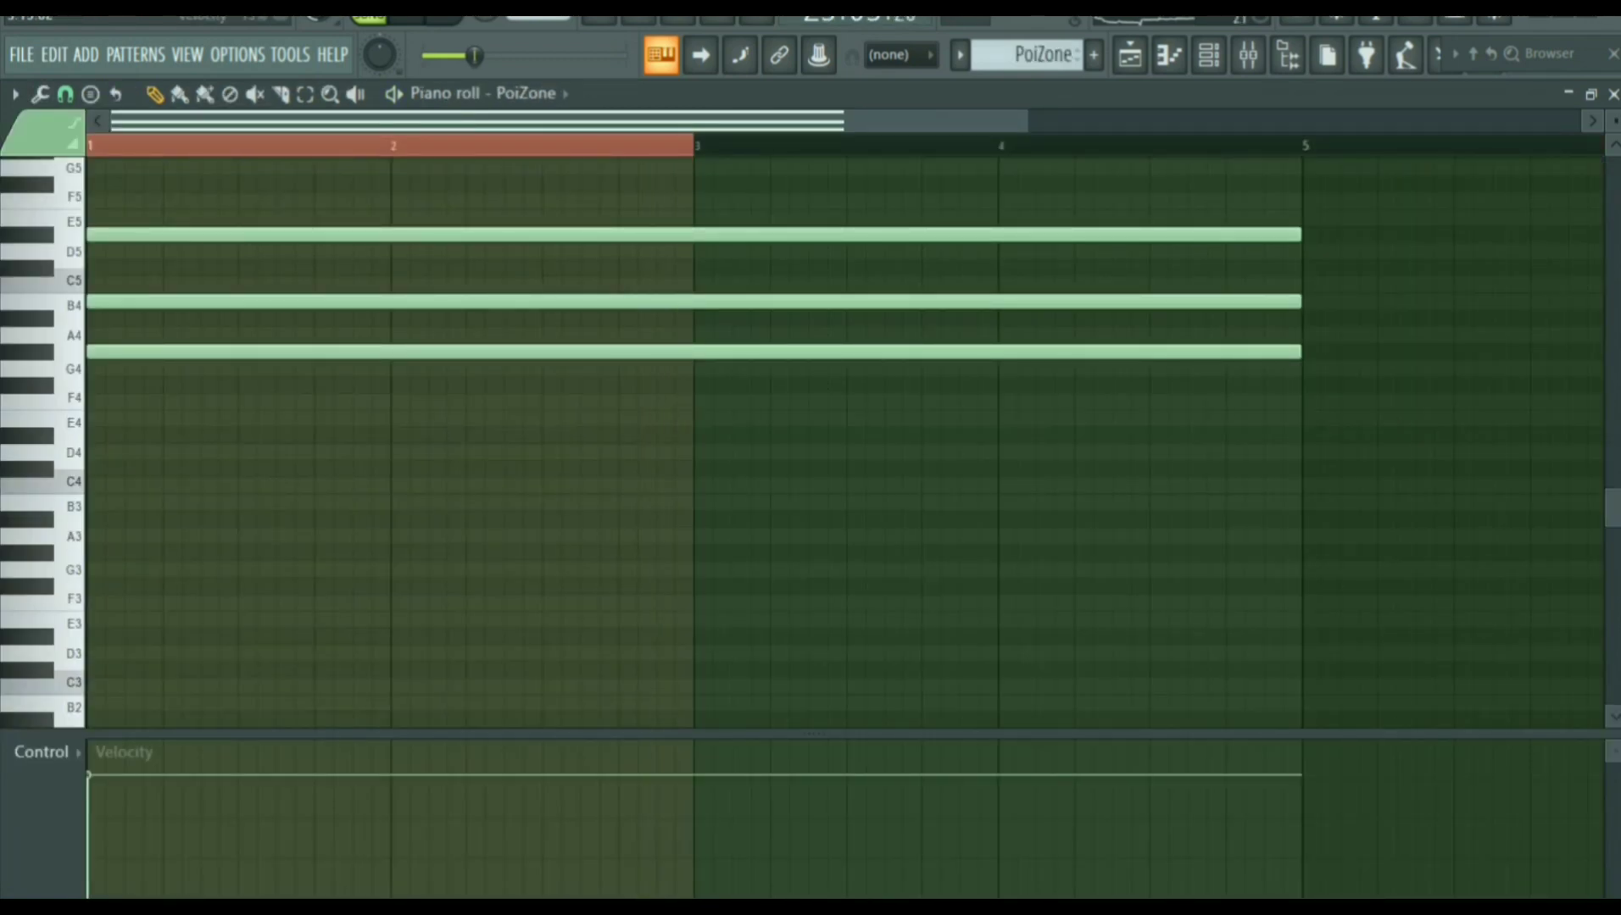
pyautogui.scroll(1, 811, 442)
pyautogui.scroll(3, 810, 442)
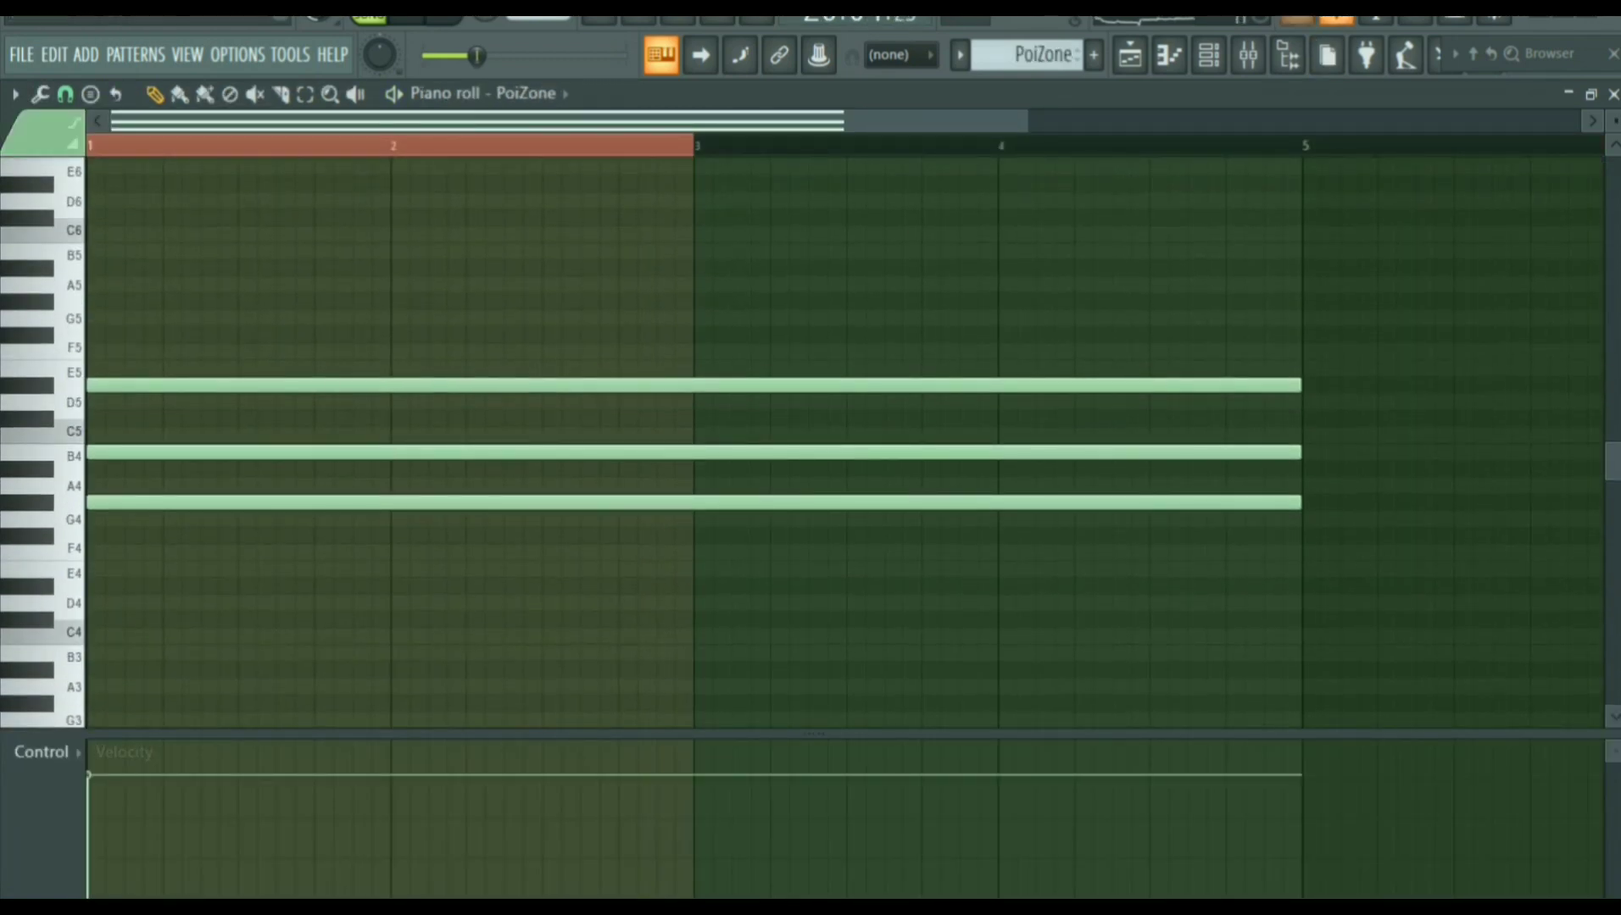
pyautogui.press('F6')
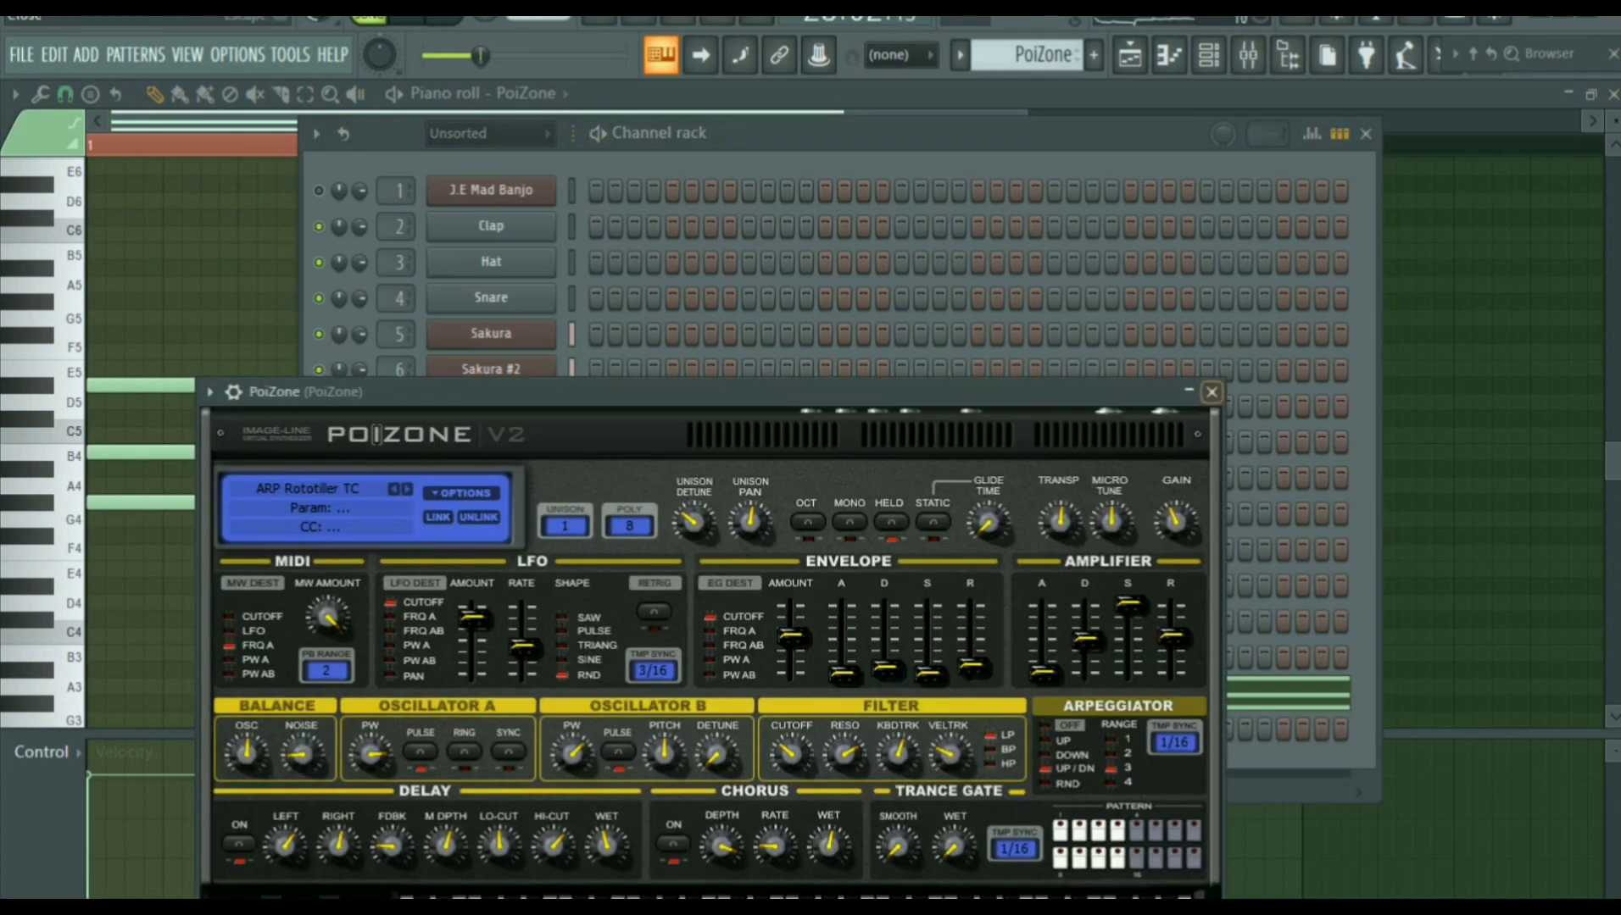
pyautogui.click(1210, 392)
pyautogui.press('F6')
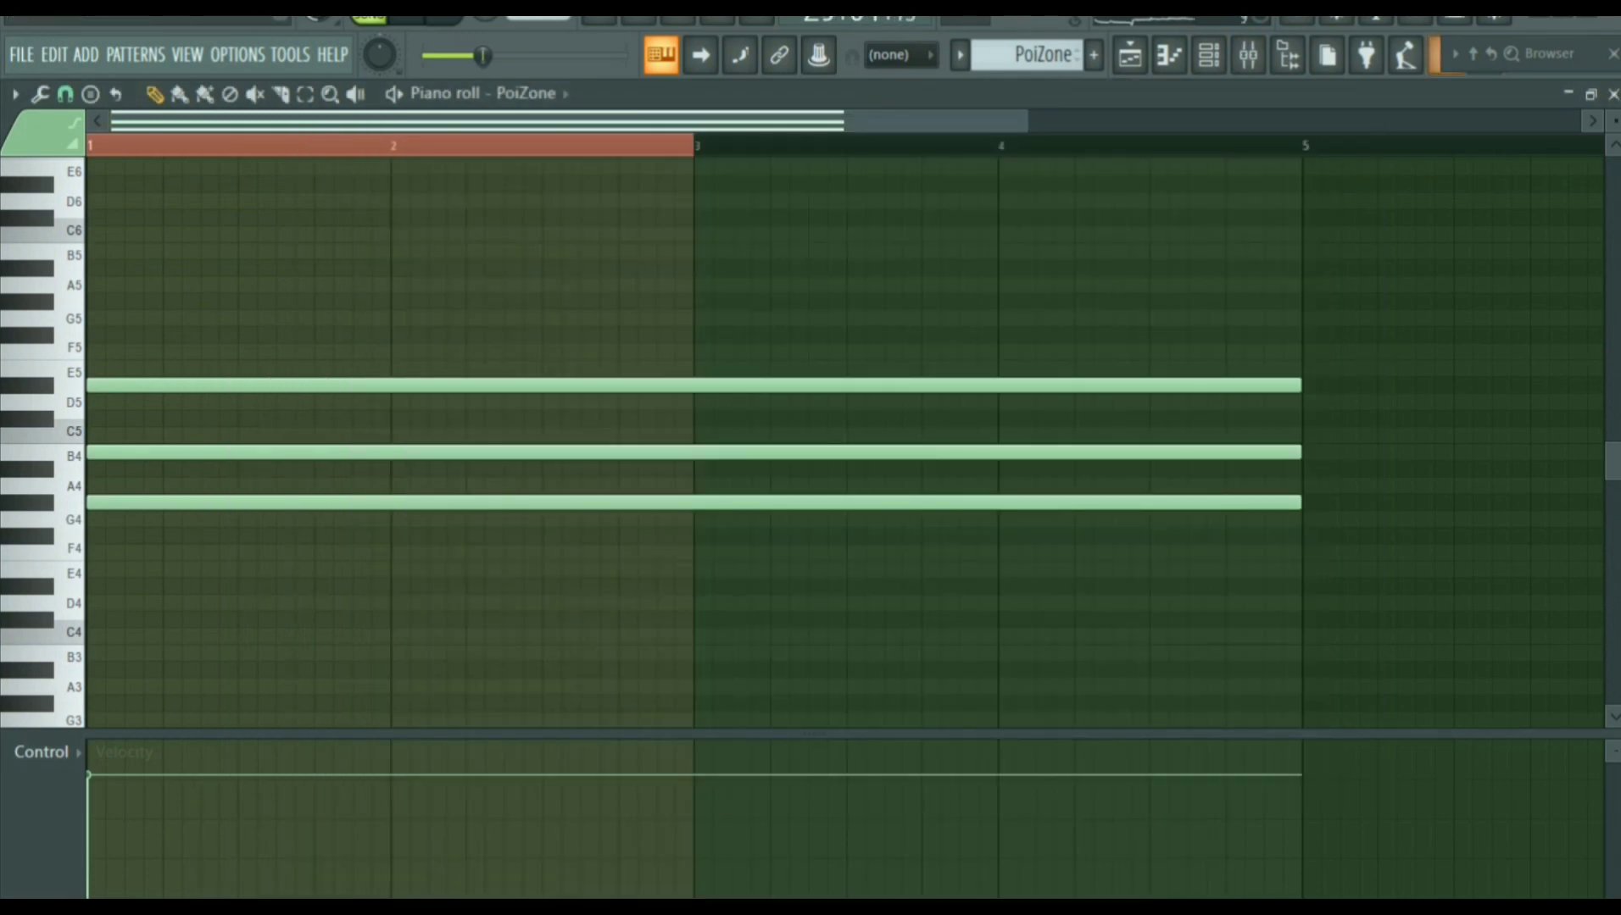
# Step: Return to the Playlist to follow playback past bar 29 with PoiZone active
pyautogui.press('F5')
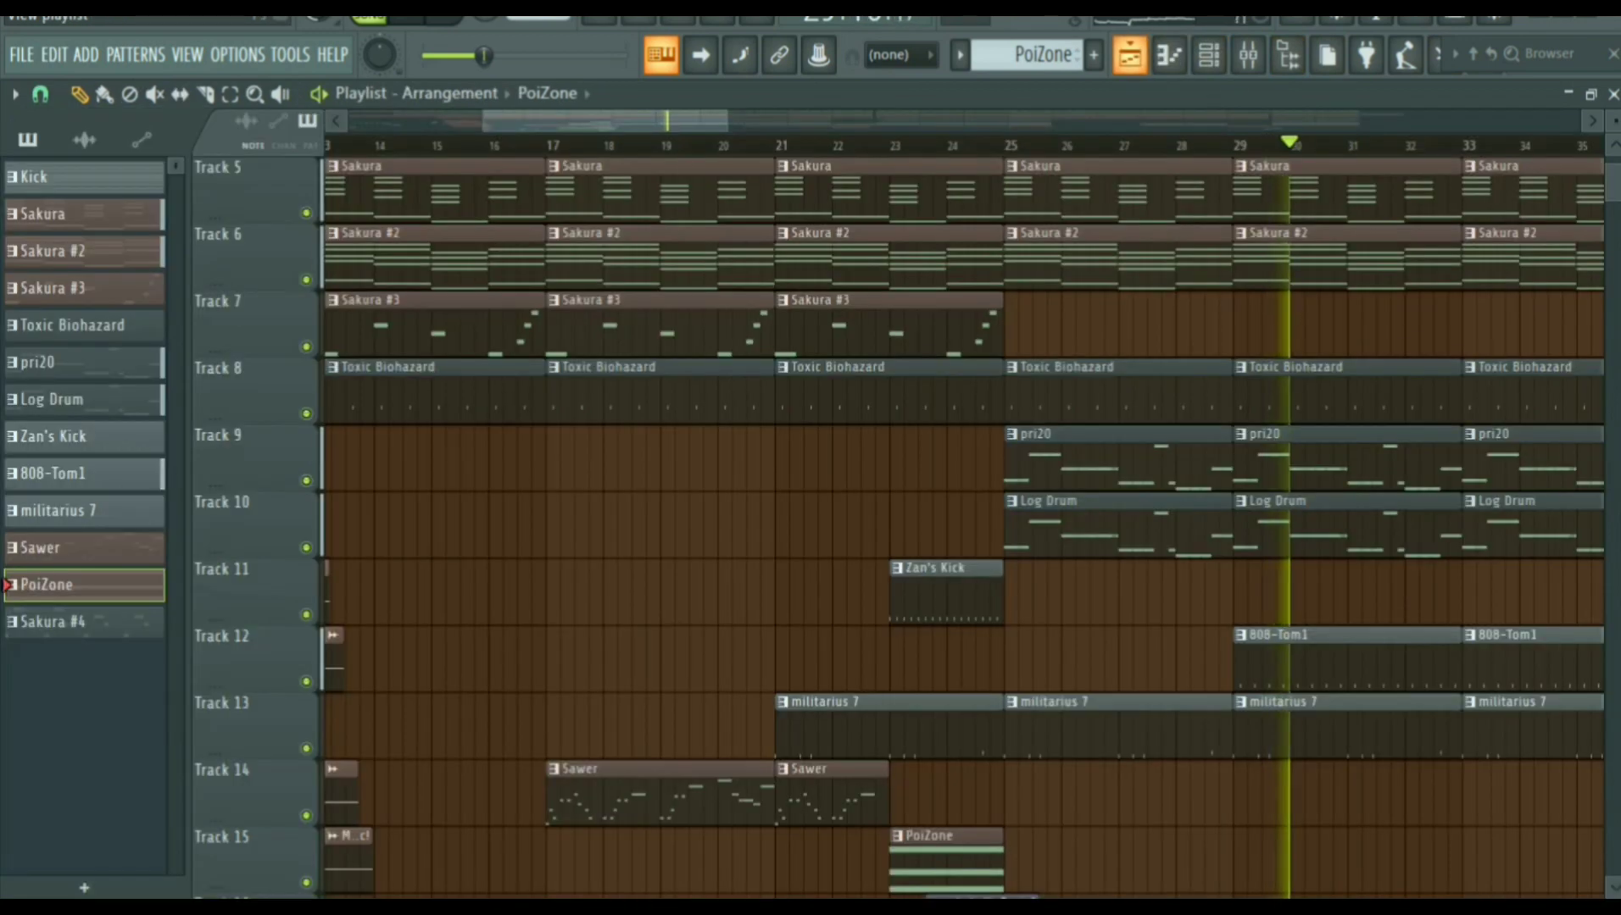